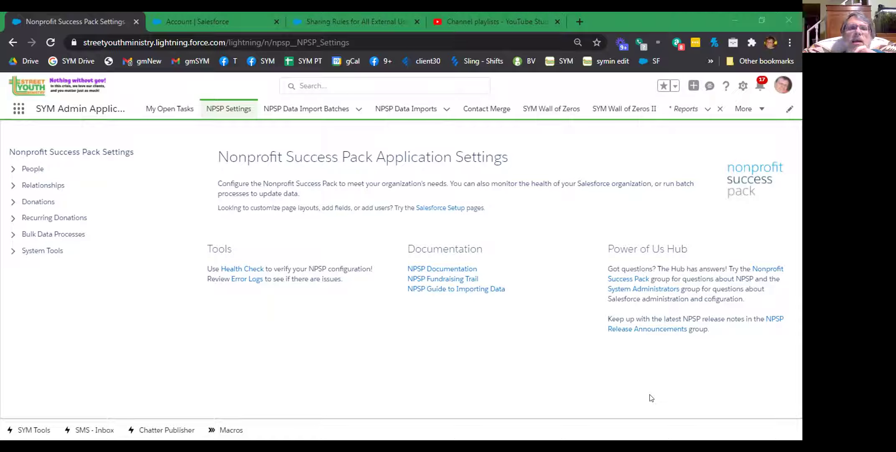
Step: Run the NPSP Health Check, show the passed tests and review the full list of test results
click(249, 270)
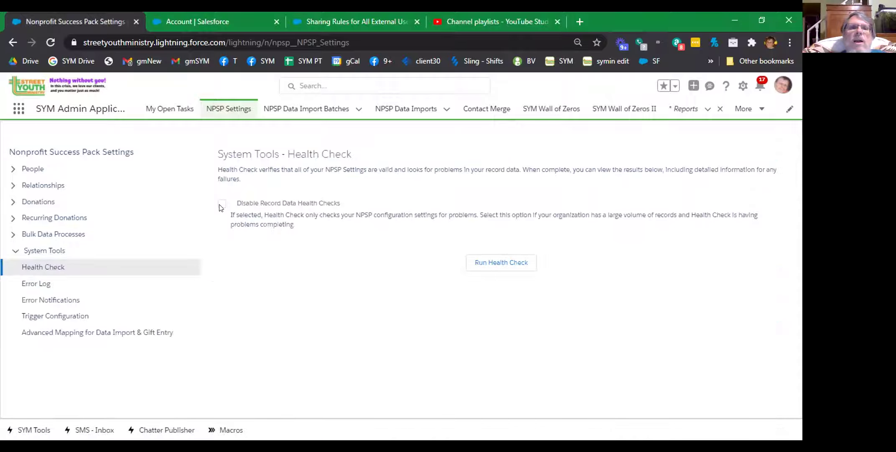
click(489, 271)
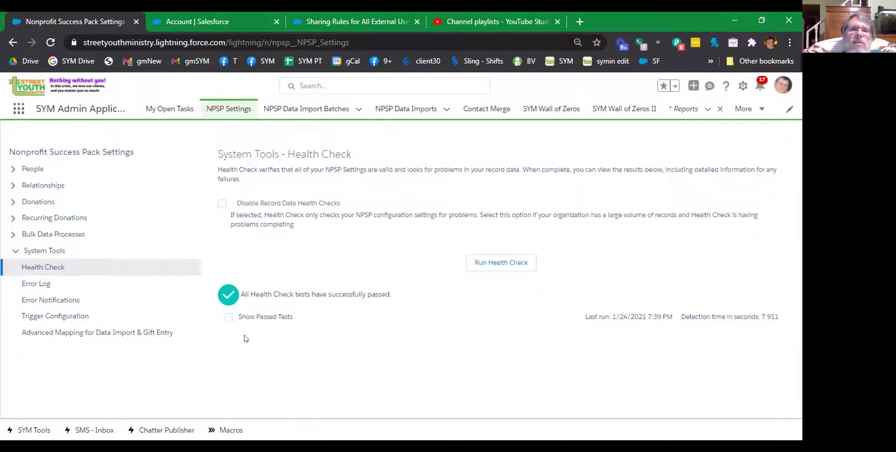
click(228, 316)
scroll(344, 298, down, 5)
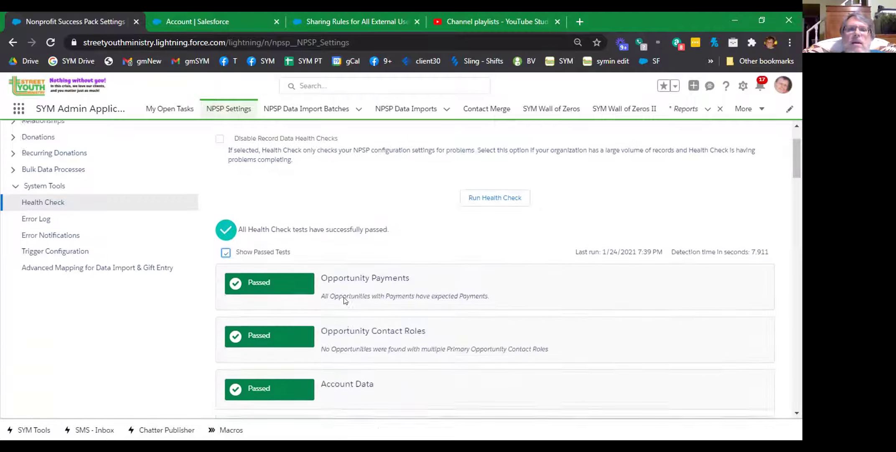
scroll(344, 301, down, 10)
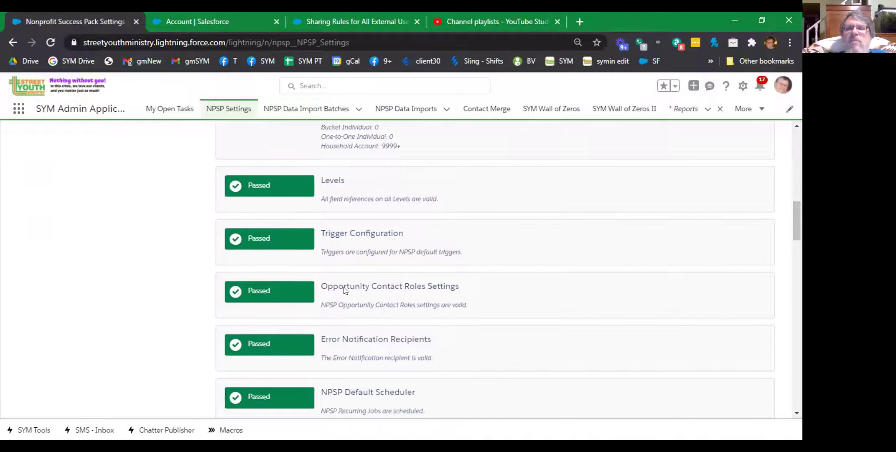
scroll(345, 290, down, 13)
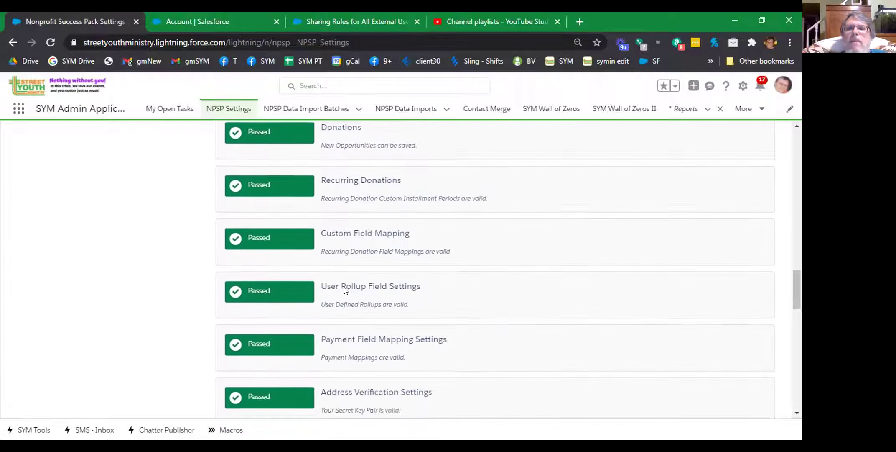
scroll(344, 287, down, 12)
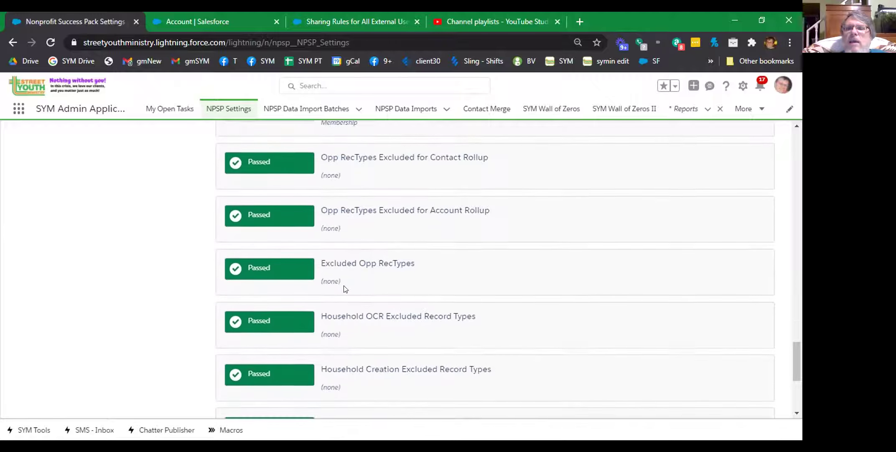
scroll(344, 289, down, 2)
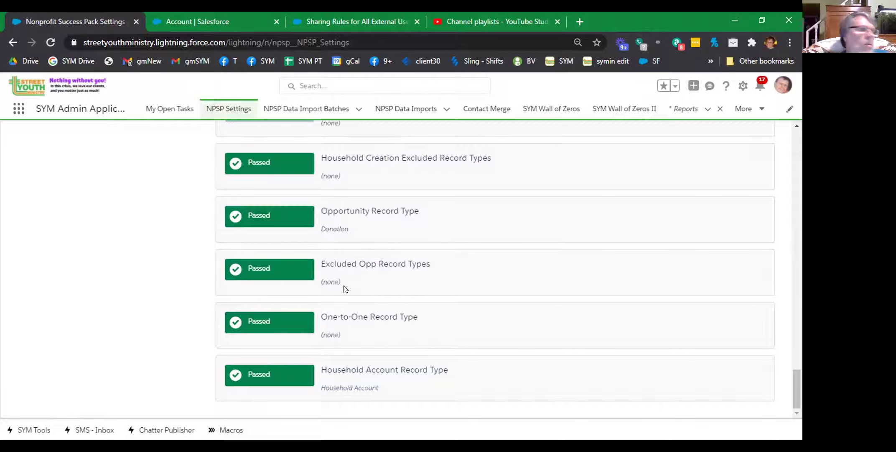
scroll(391, 336, up, 8)
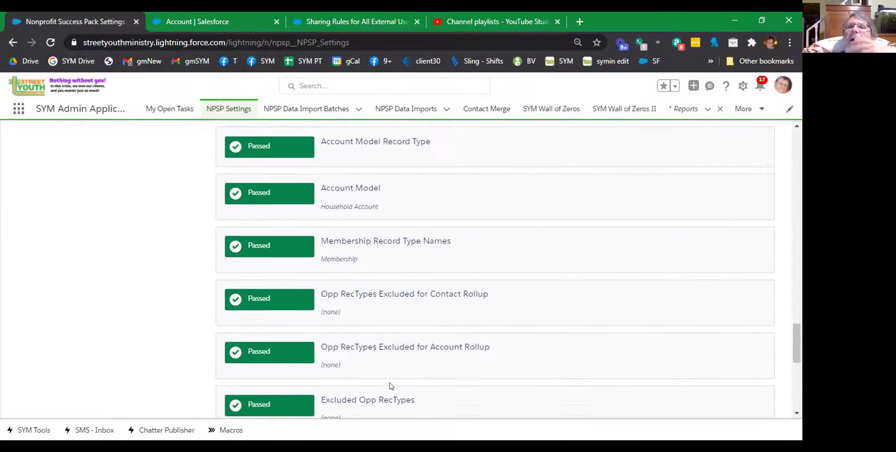
scroll(391, 385, up, 12)
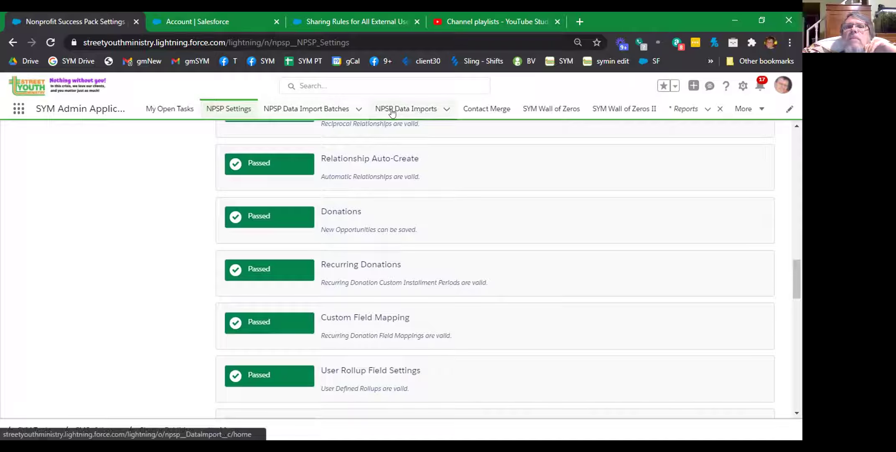
Step: View the recently viewed NPSP Data Import Batches and the Contact Merge page for duplicate contact records
click(310, 109)
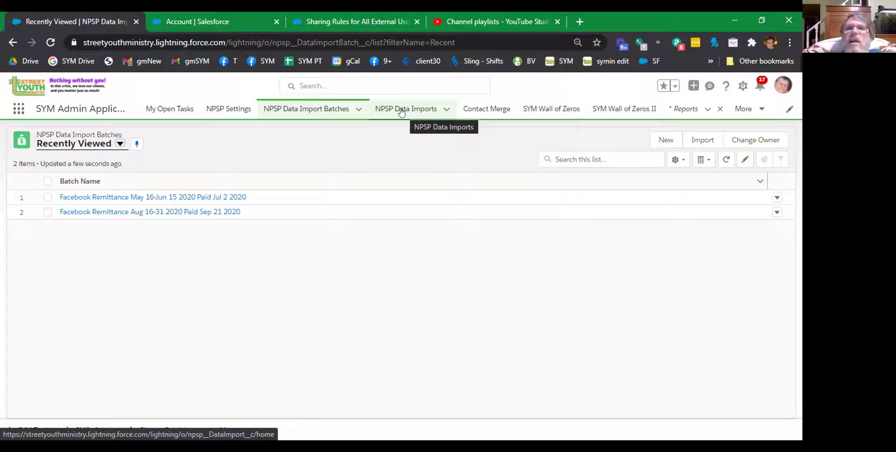
click(484, 113)
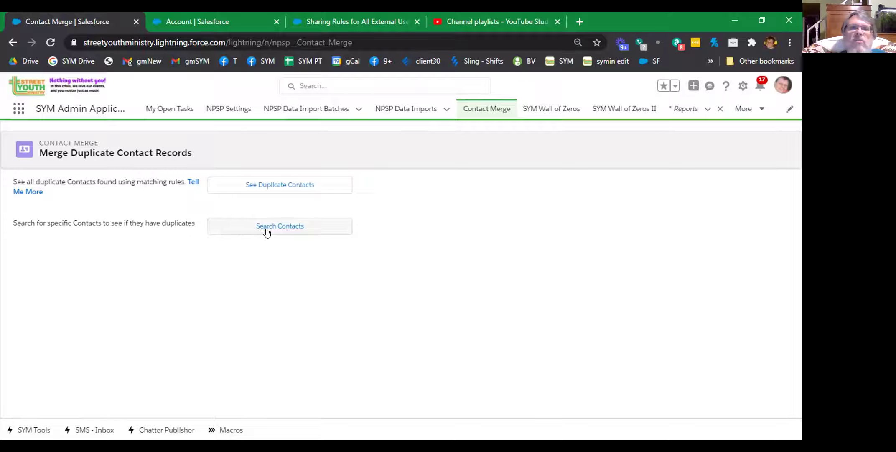
Step: Examine the donor, donation and contact data-quality metrics on the SYM Wall of Zeros dashboard
click(540, 110)
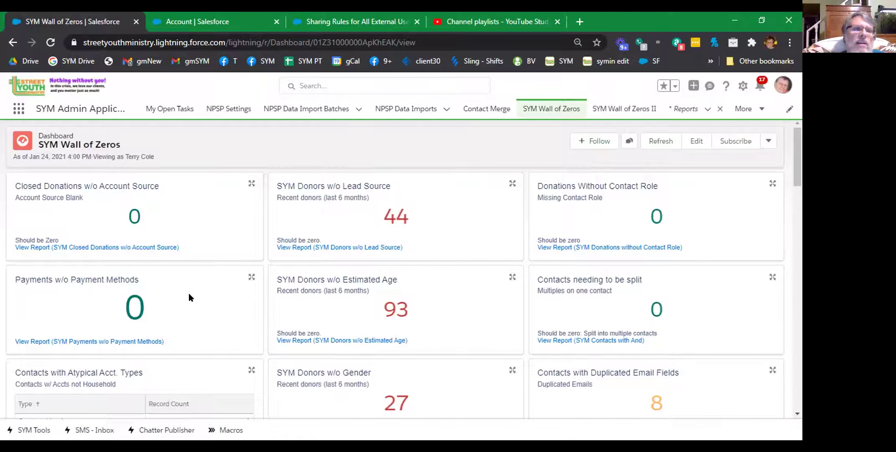
scroll(188, 293, down, 3)
scroll(189, 294, up, 3)
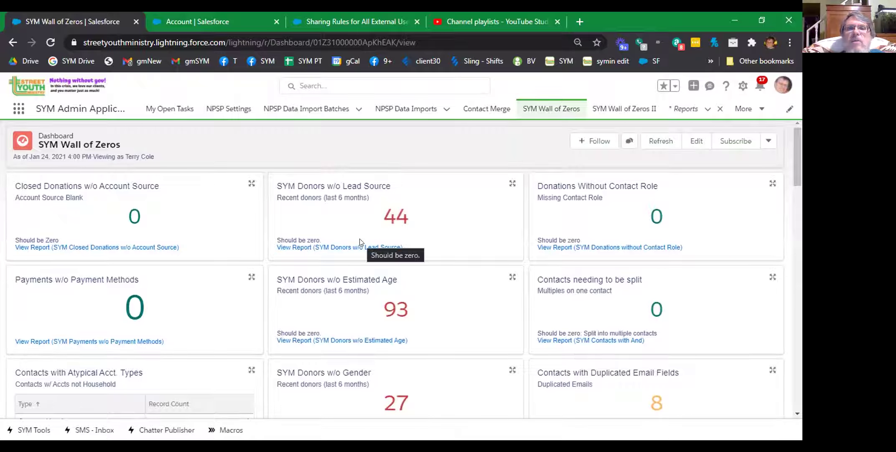
scroll(425, 253, down, 1)
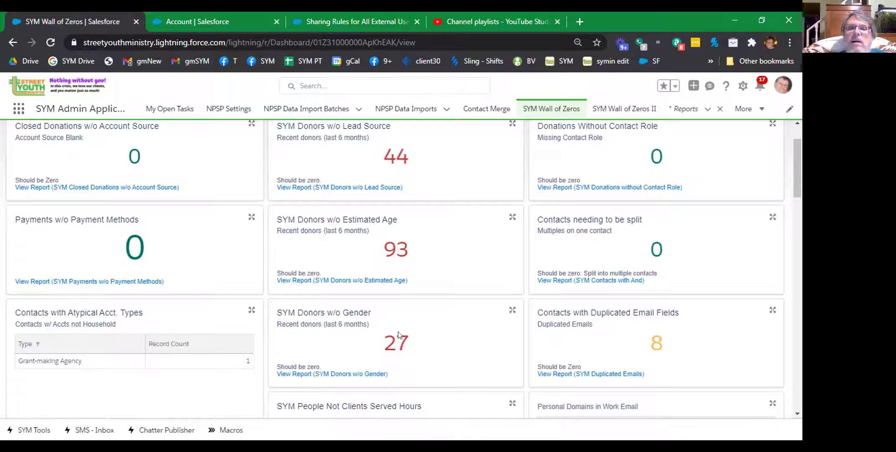
scroll(459, 354, down, 3)
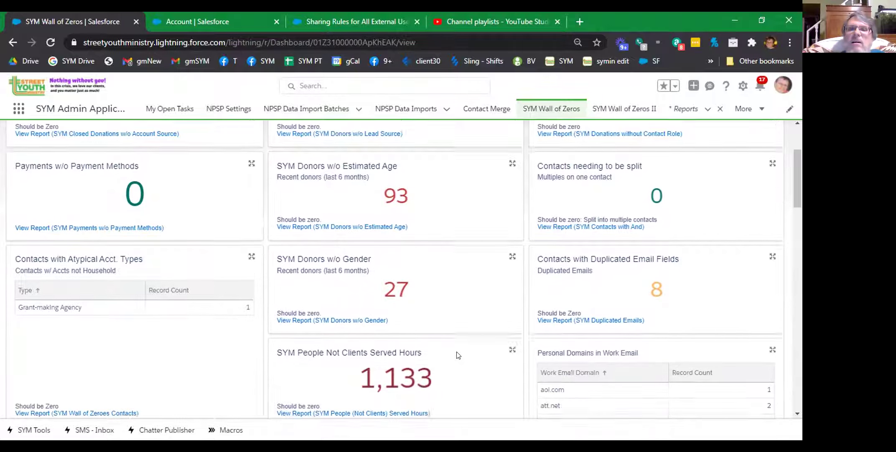
scroll(458, 355, up, 5)
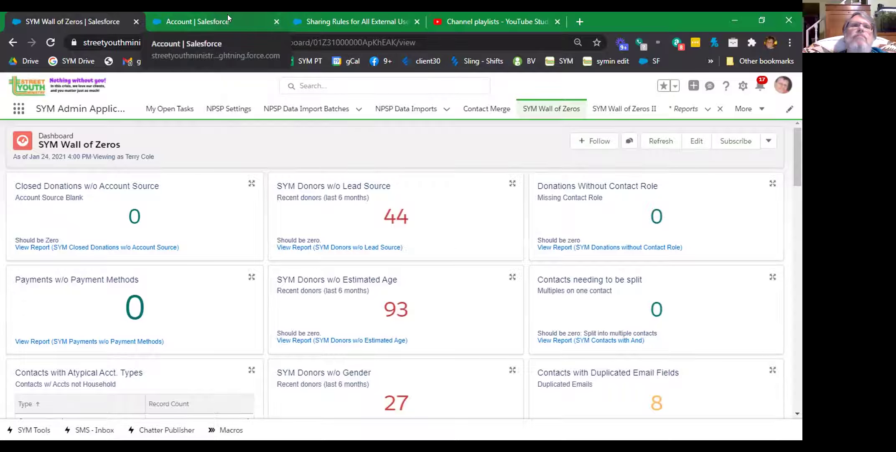
Step: Switch to Salesforce Setup and open the Salesforce Optimizer app from its Optimizer page
click(179, 23)
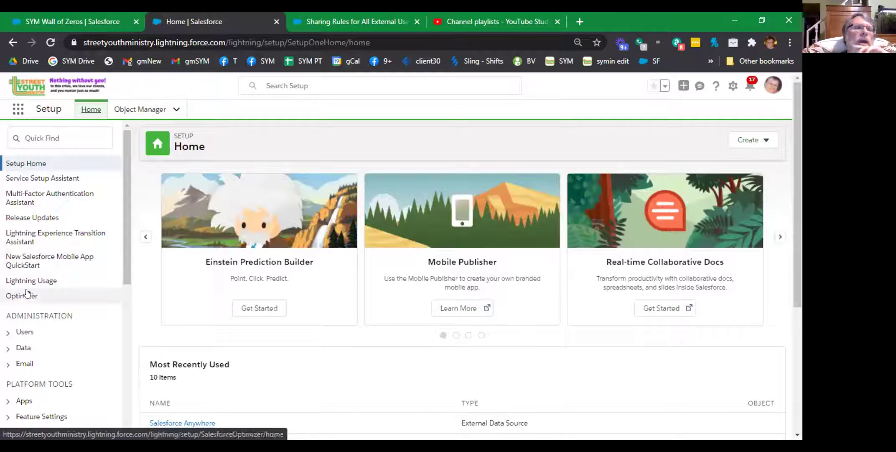
click(26, 295)
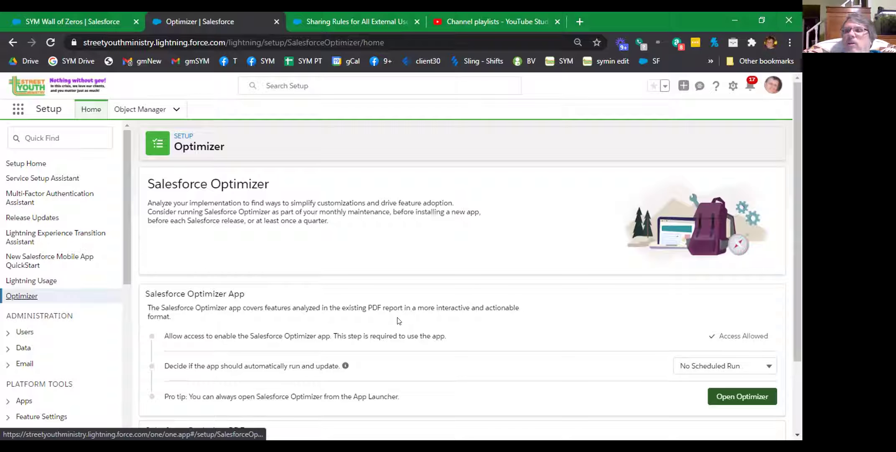
click(727, 400)
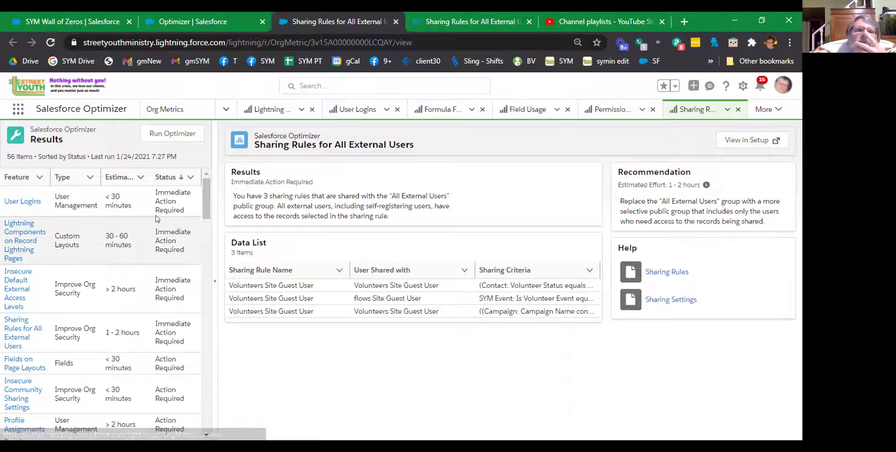
Step: Review the Optimizer findings for Lightning Components on Record Lightning Pages, Sharing Rules for All External Users and Fields on Page Layouts
click(6, 237)
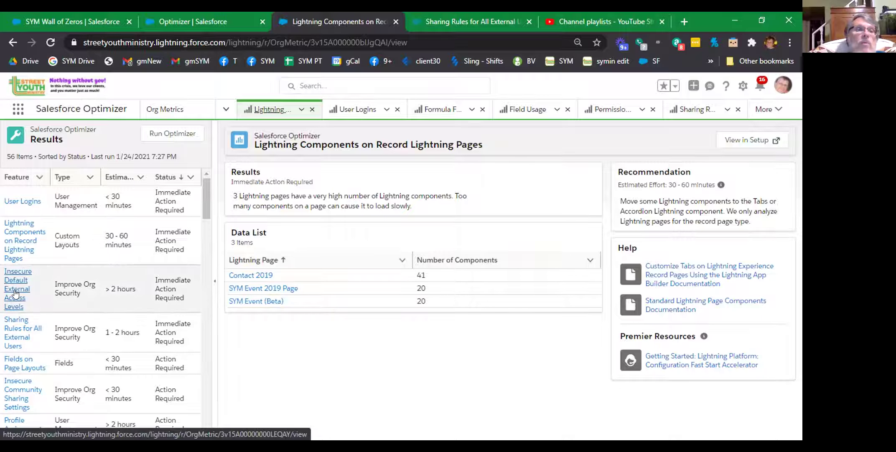
click(14, 321)
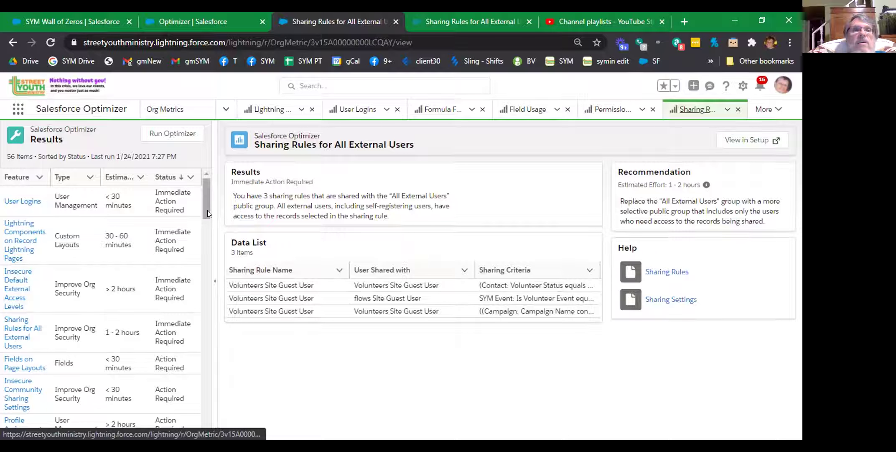
drag(207, 210, 207, 217)
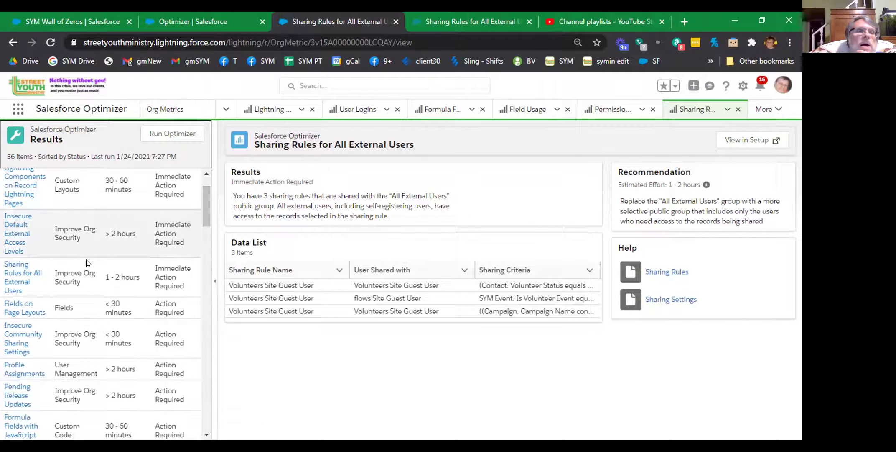
click(18, 309)
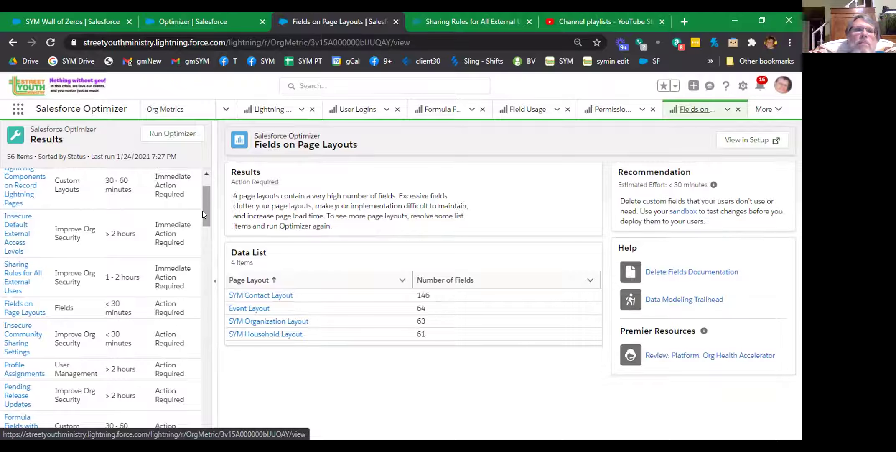
drag(202, 211, 204, 221)
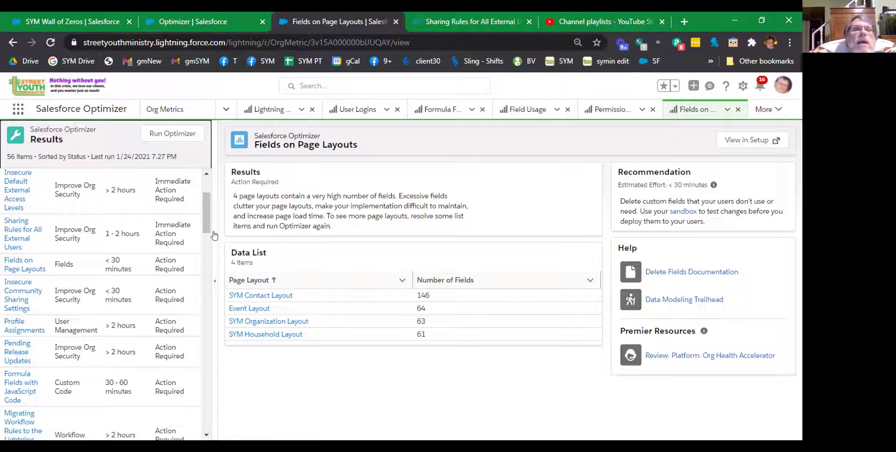
Step: Sort the Optimizer results by estimated effort, shortest first, and view the Details Tab on Record Pages finding
drag(208, 224, 203, 193)
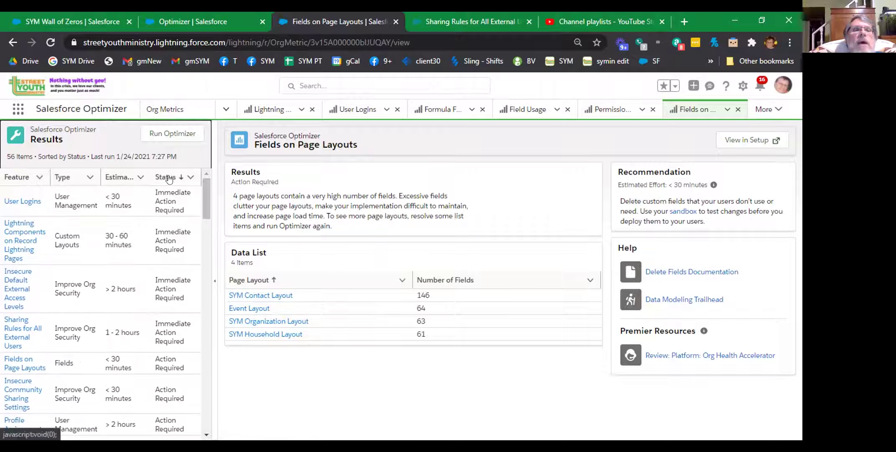
click(119, 176)
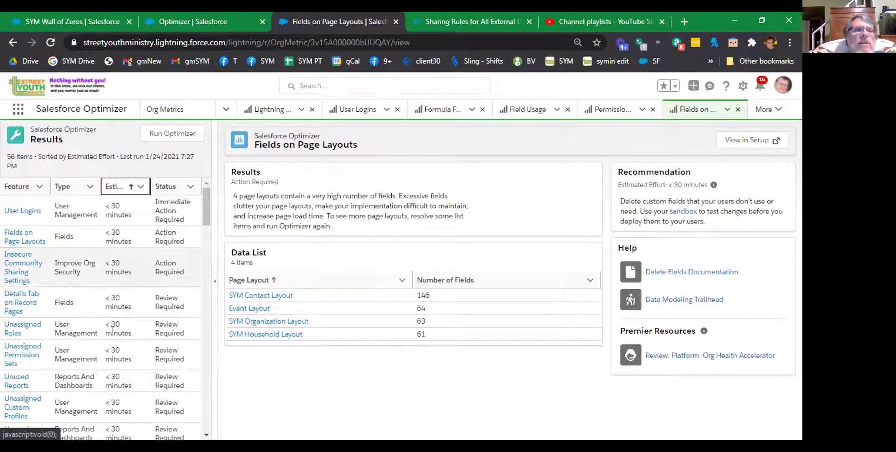
click(14, 309)
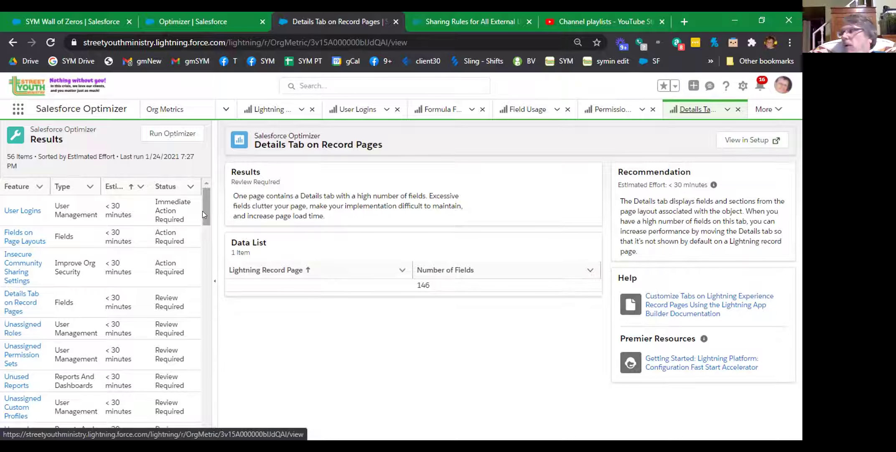
Step: Sort the Optimizer results by type in descending order and view the finding on migrating workflow rules to Process Builder
click(90, 189)
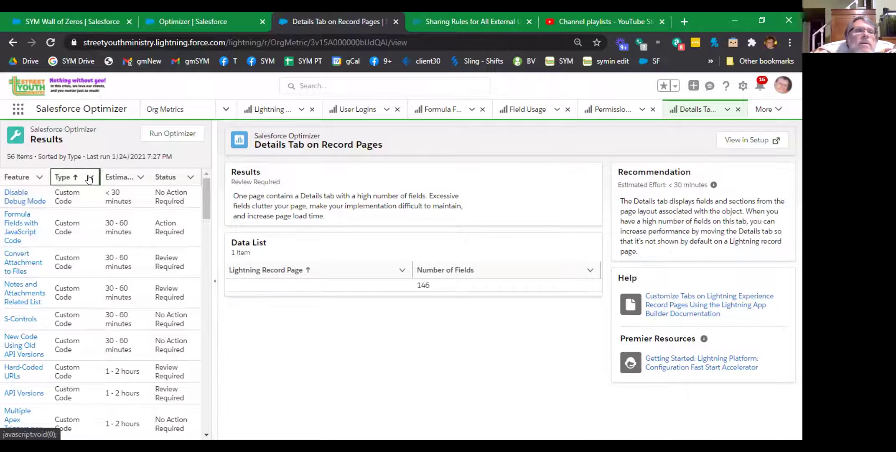
click(78, 179)
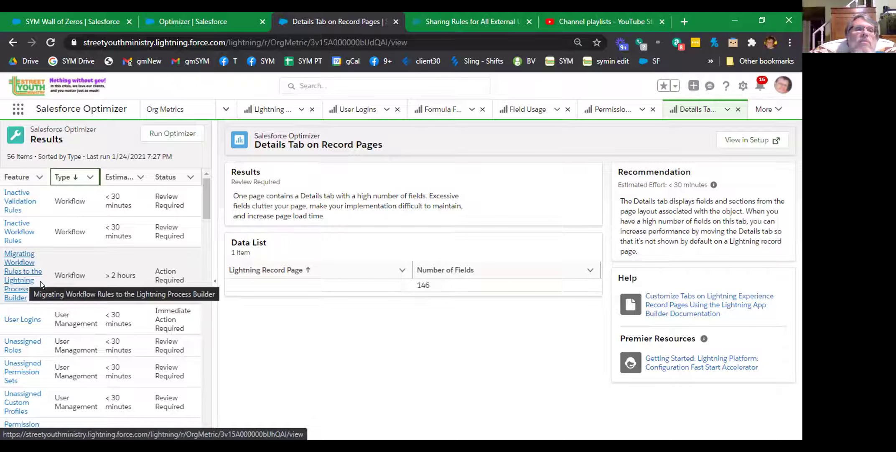
click(17, 272)
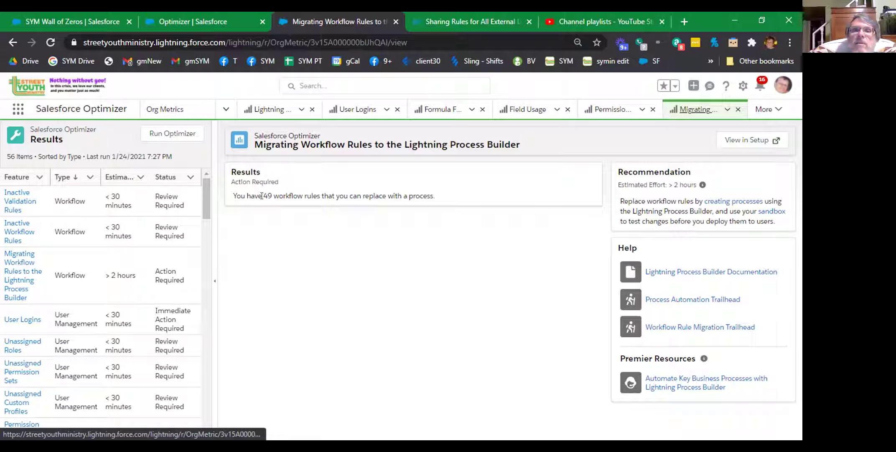
drag(262, 196, 302, 205)
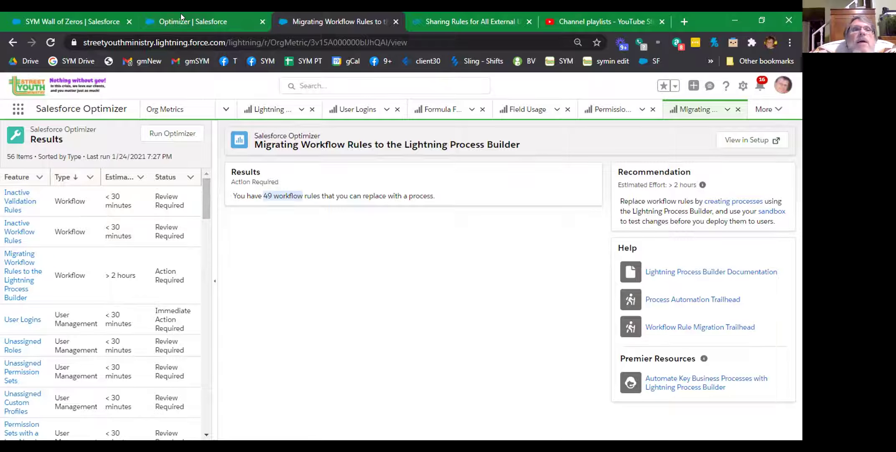
Step: Sort the Optimizer results by status with immediate actions first, scan the whole list, and return to the Optimizer setup page
click(159, 177)
click(159, 178)
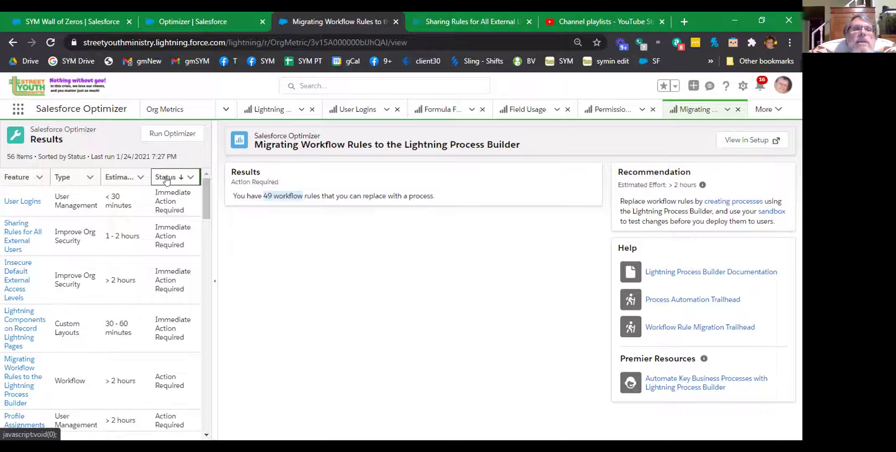
drag(205, 197, 207, 418)
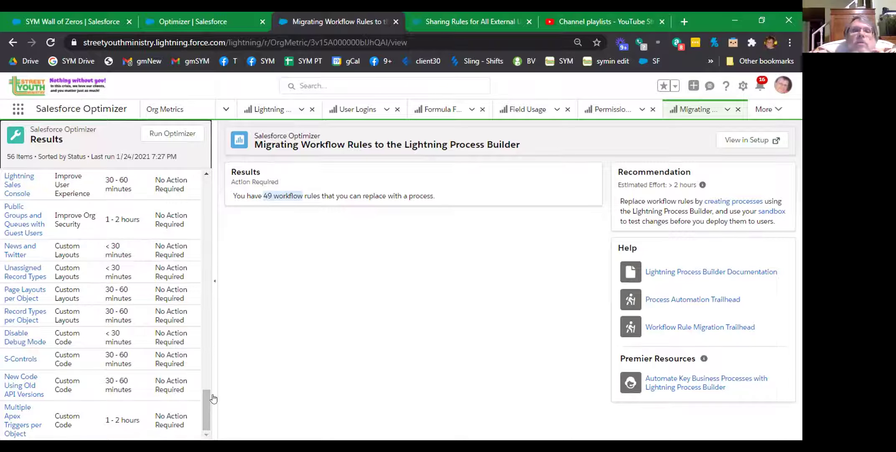
drag(207, 401, 199, 168)
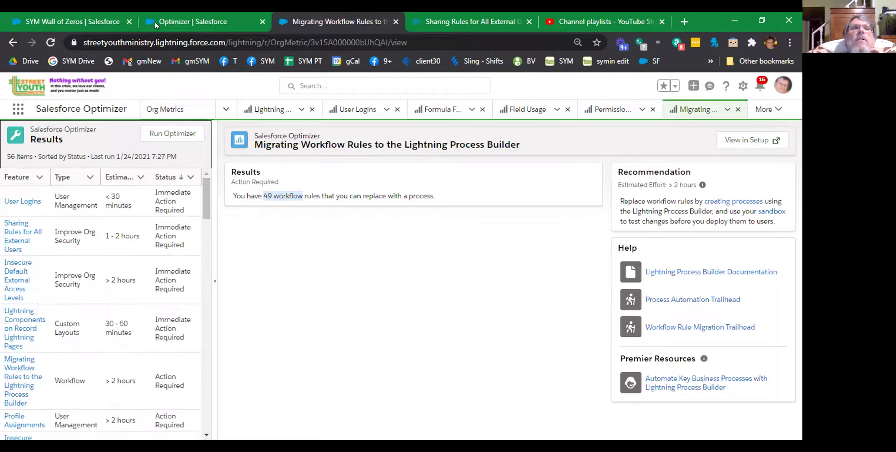
click(169, 20)
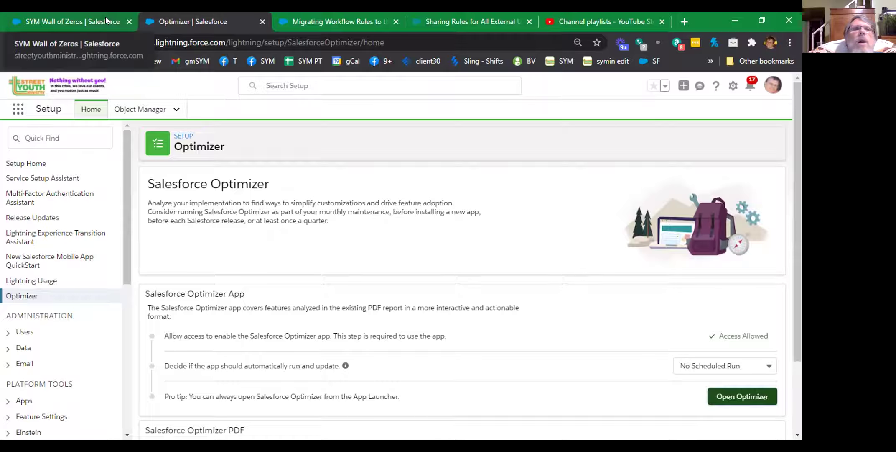
Step: Filter the Account object's fields for "mailing" and show where the Mailing Street field is used
click(183, 115)
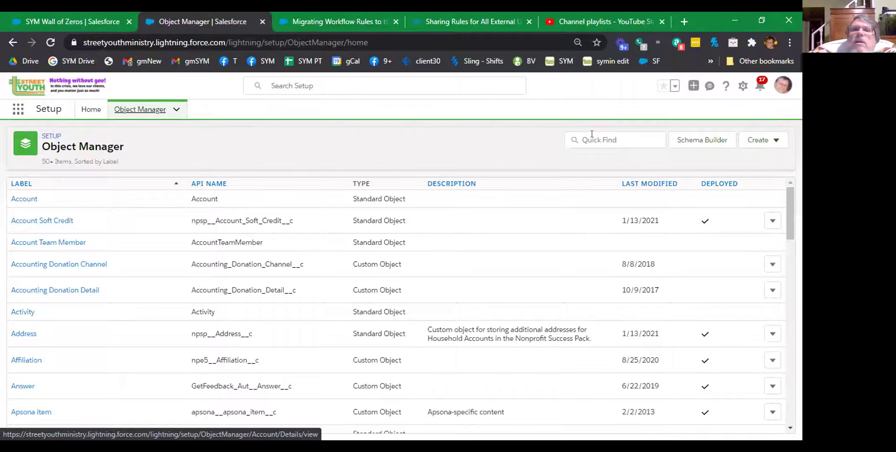
click(14, 200)
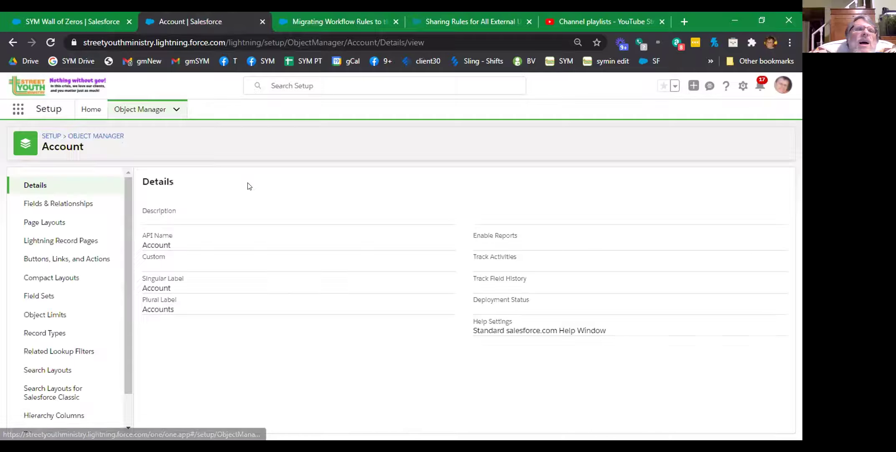
click(82, 204)
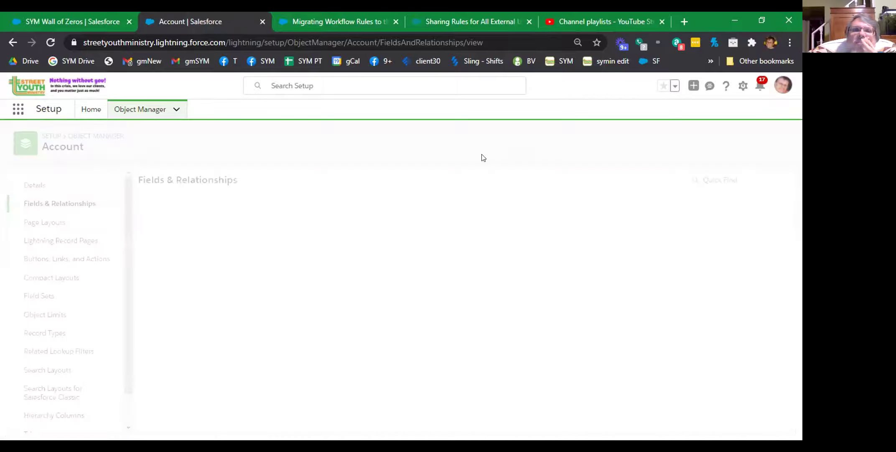
click(505, 176)
text(mailing)
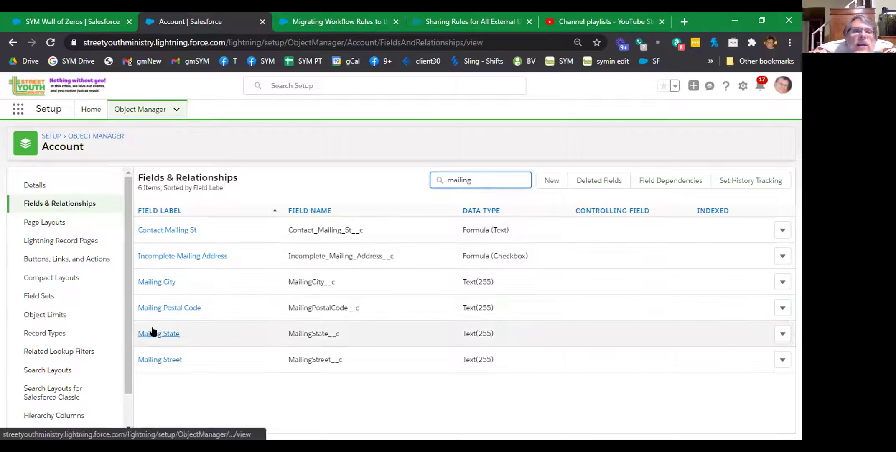
click(153, 359)
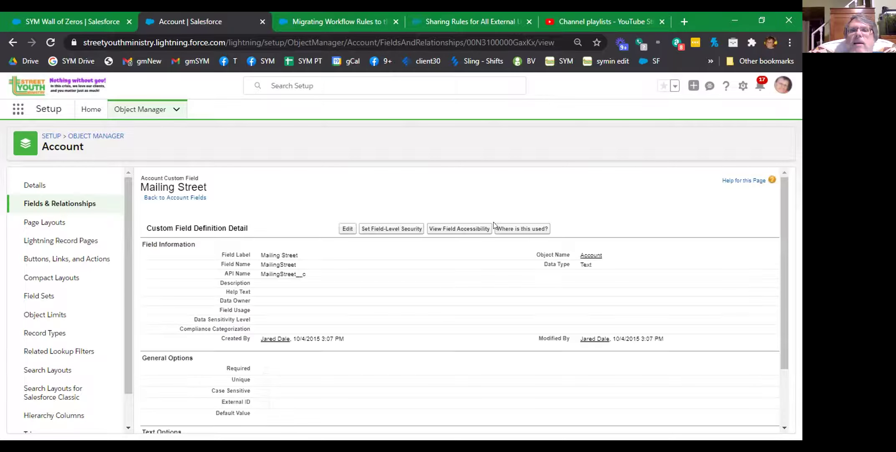
click(517, 228)
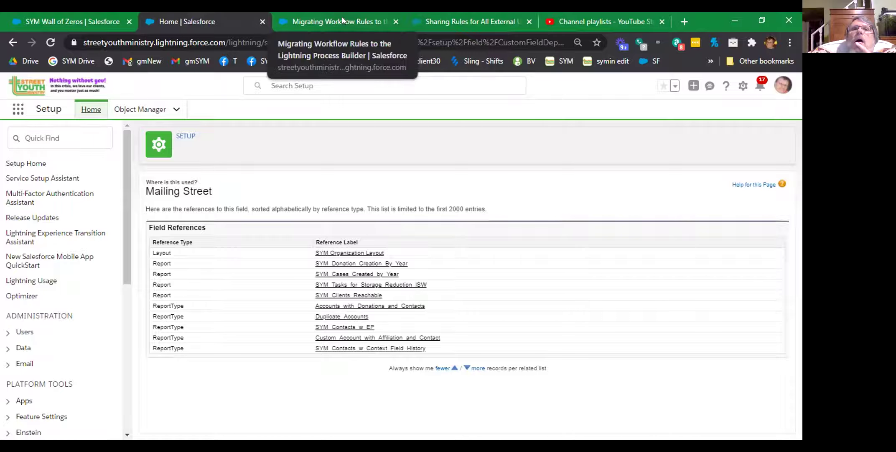
Step: Return to the SYM Wall of Zeros dashboard and open the recent report SYM Report of Reports
key(ctrl+1)
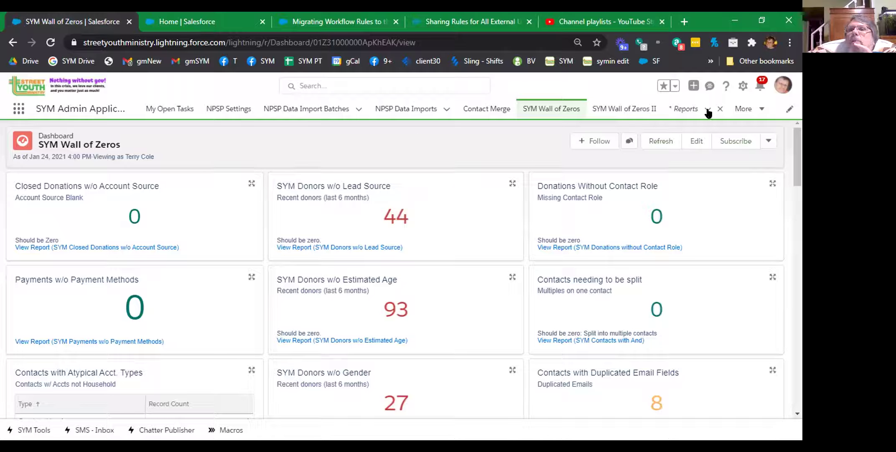
click(758, 110)
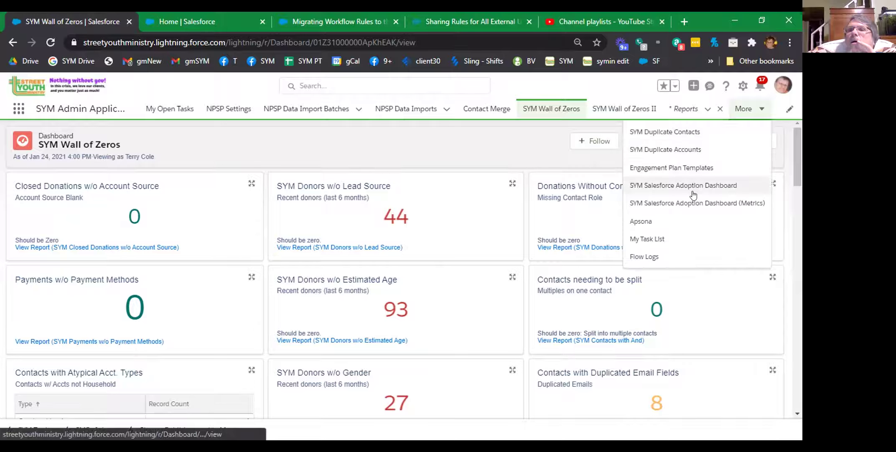
click(709, 109)
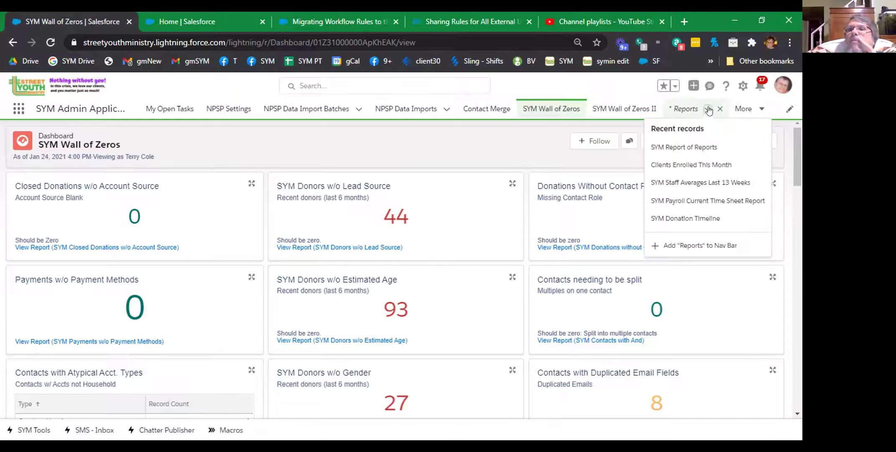
click(685, 147)
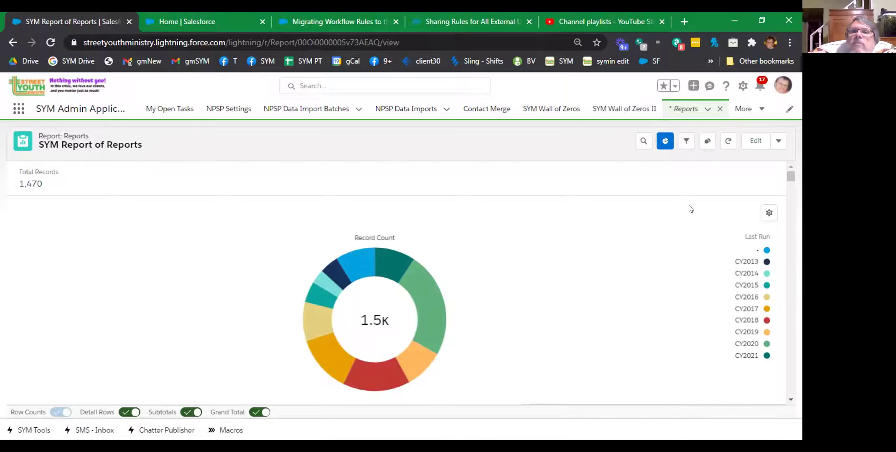
Step: Examine the report's list of reports and the record counts per last-run year in its donut chart, including never-run and CY2013 reports
scroll(690, 209, down, 4)
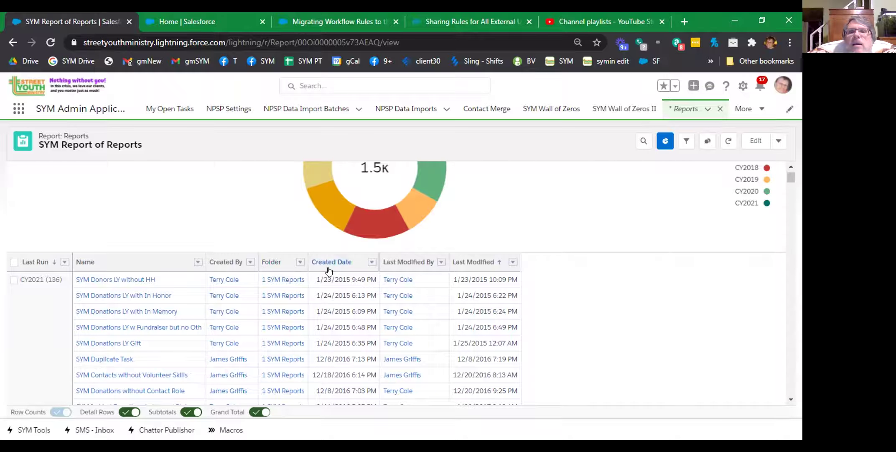
scroll(492, 215, up, 1)
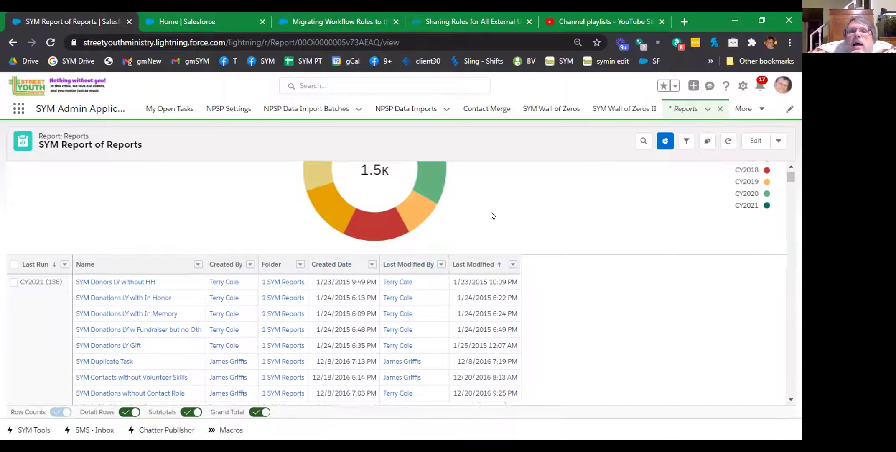
scroll(493, 215, up, 2)
scroll(493, 215, up, 2)
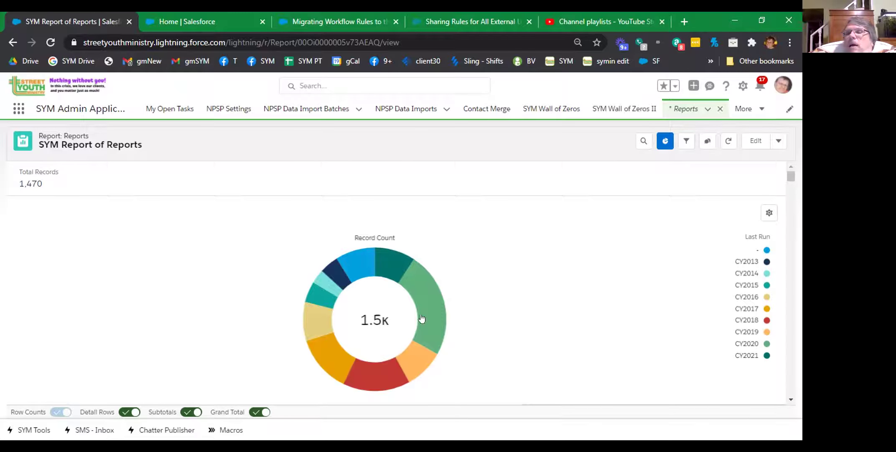
mouse_move(427, 318)
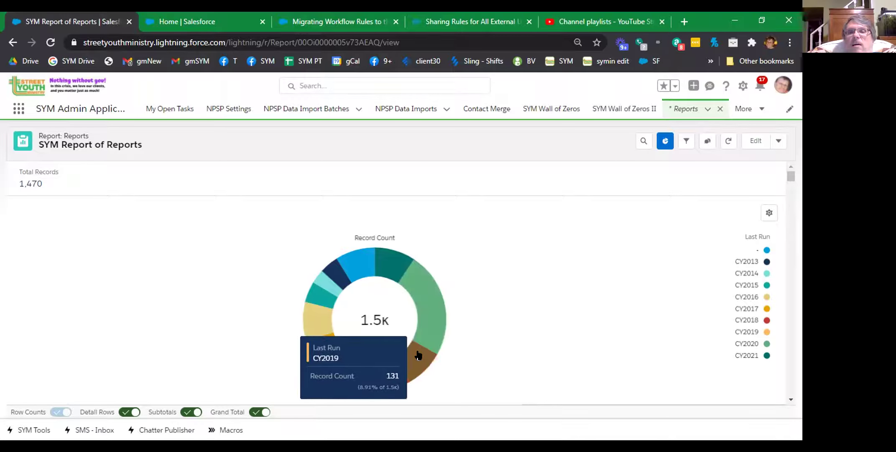
mouse_move(382, 263)
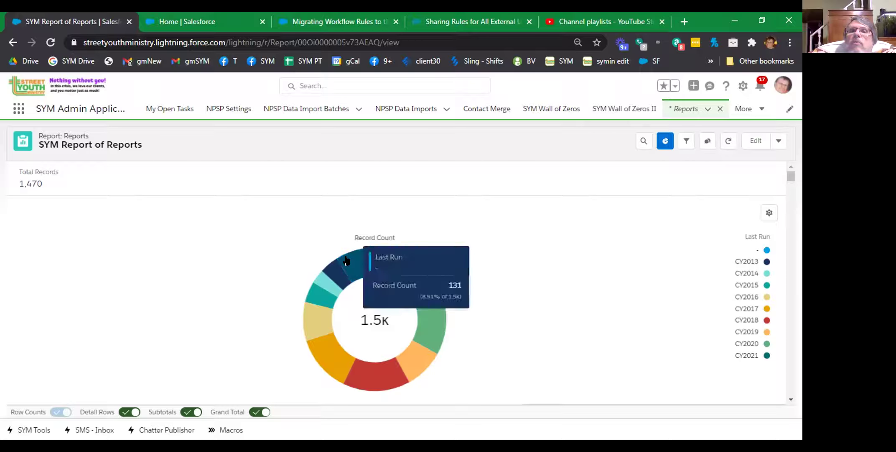
mouse_move(337, 279)
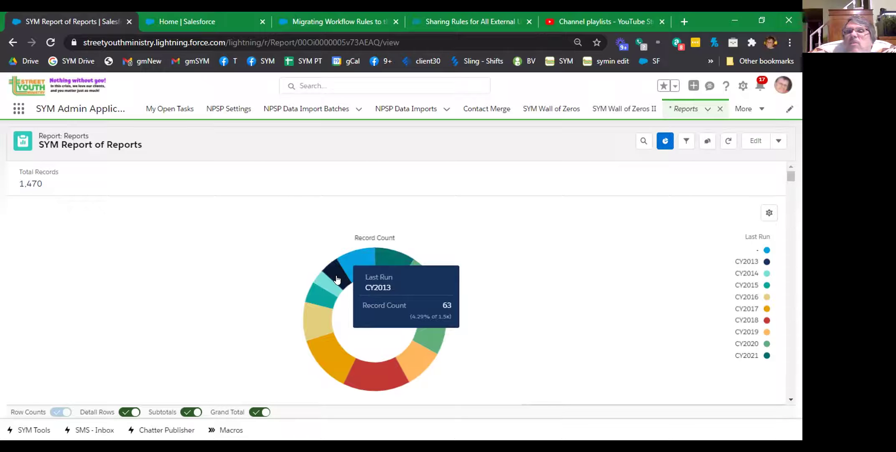